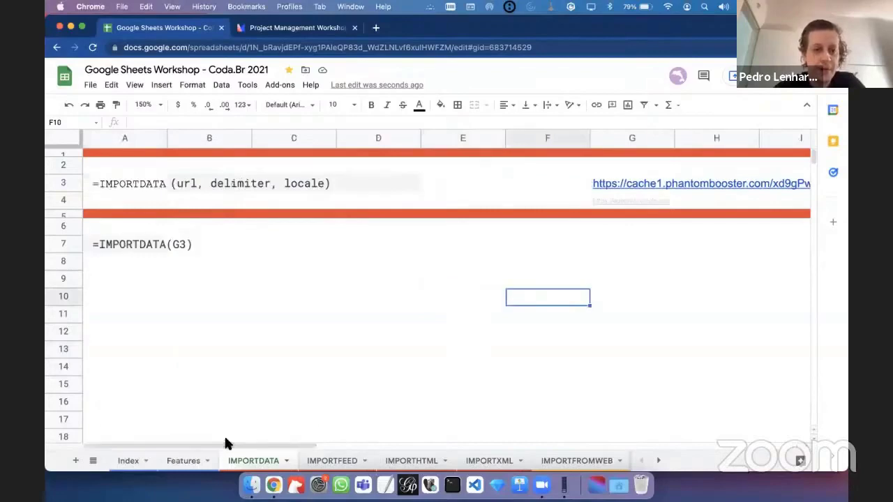
Inspect the IMPORTDATA syntax note in A3, leaving it unchanged
left_click(228, 315)
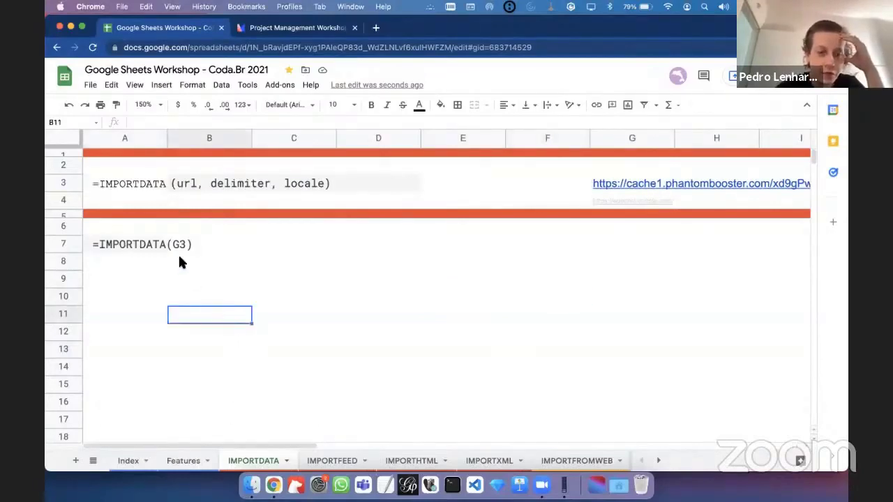
left_click(117, 190)
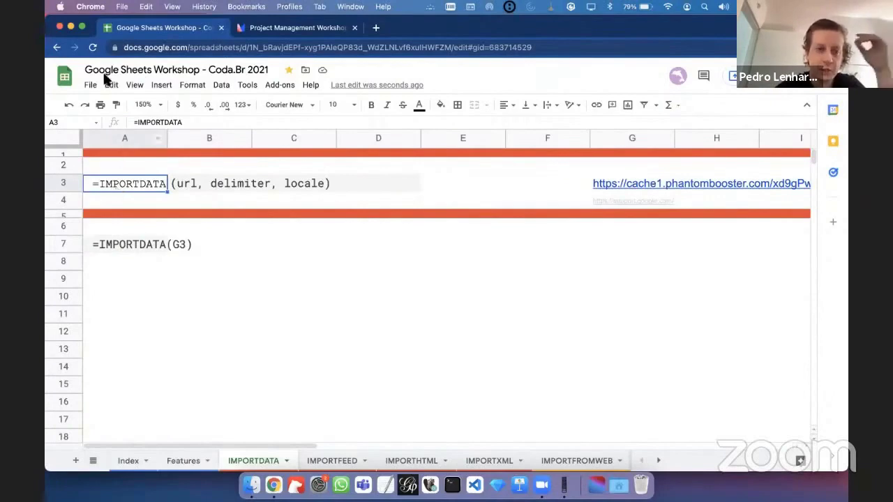
double_click(128, 187)
double_click(126, 183)
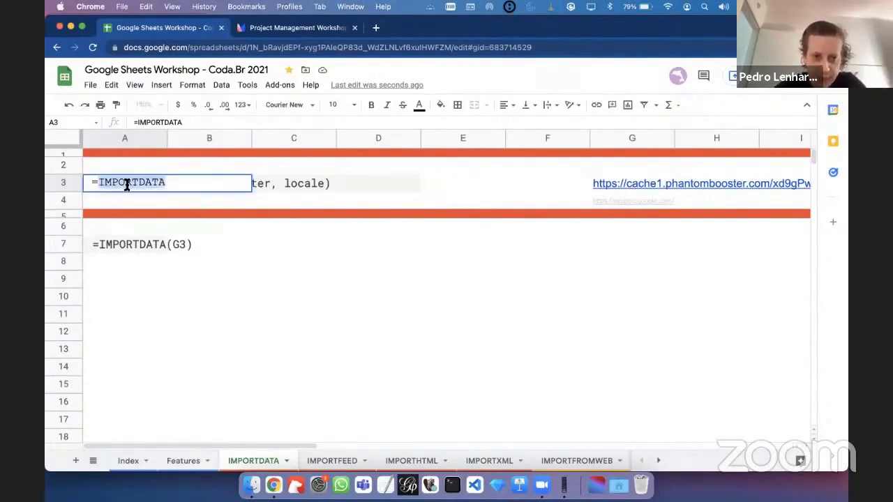
left_click(146, 207)
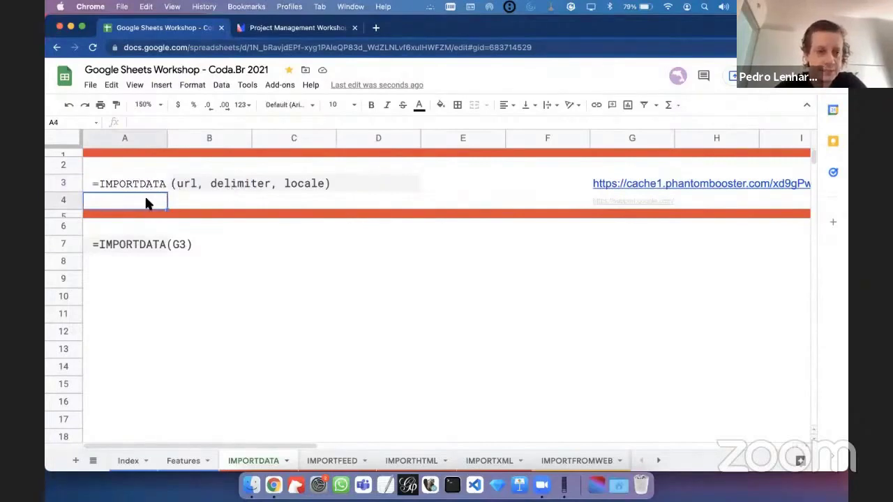
Start =importdata( in A4 to view the argument help, then cancel it
double_click(129, 200)
type("=")
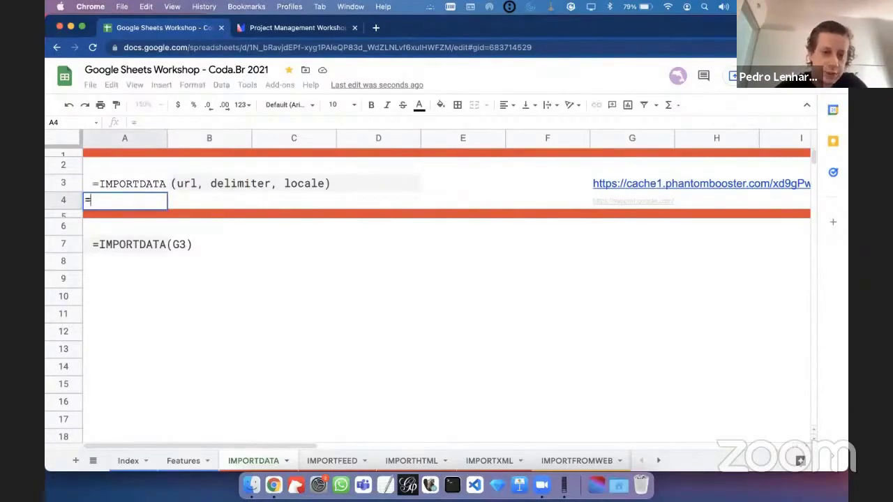
type("impor")
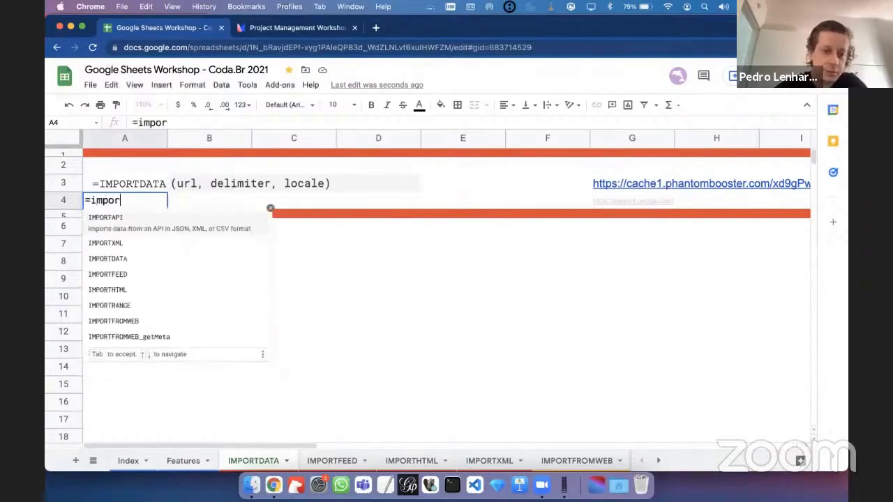
type("tdata")
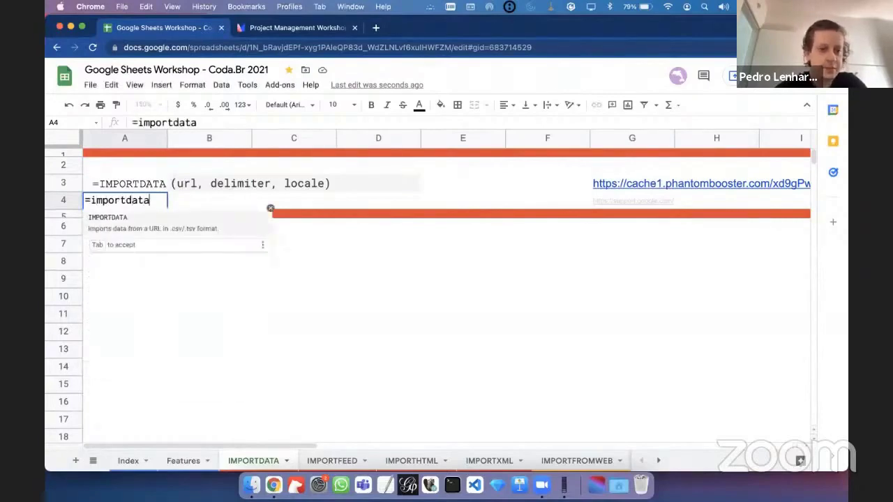
type("(")
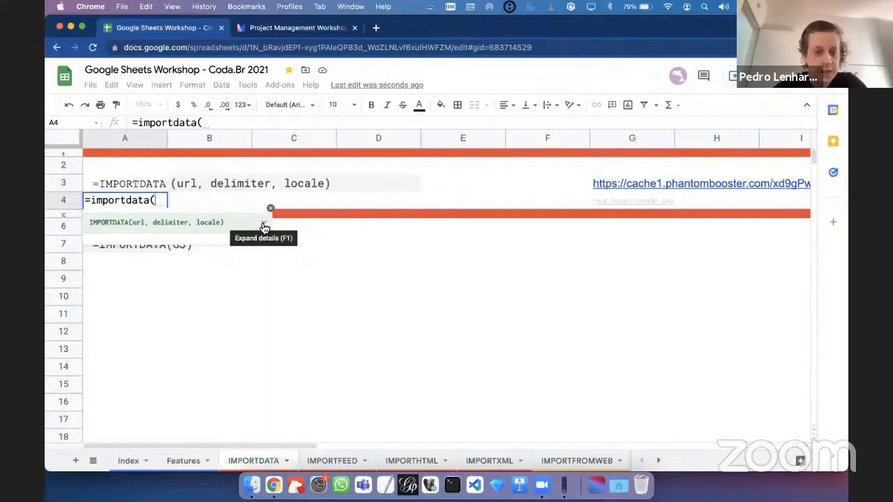
left_click(263, 227)
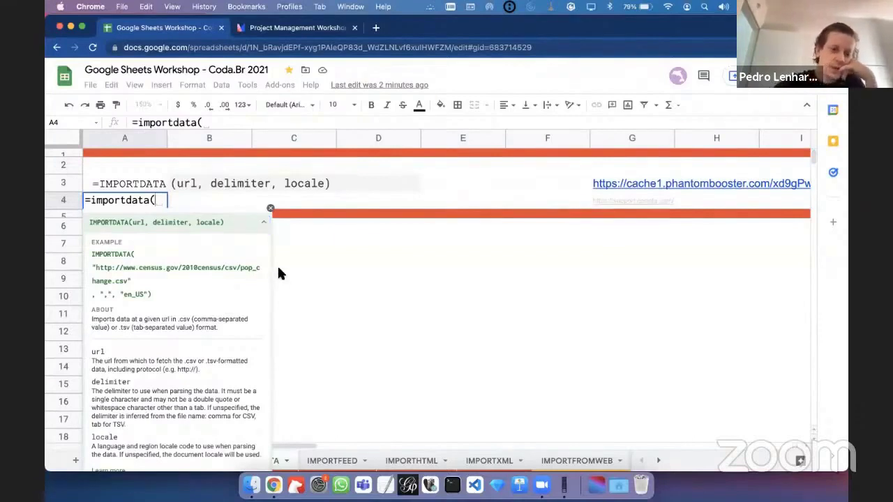
key("Escape")
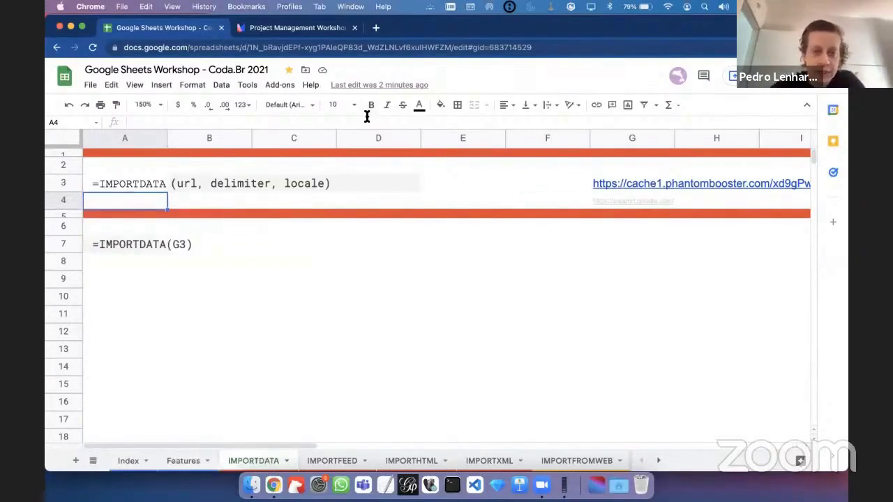
Locate the phantombooster CSV link in G3
scroll(490, 186, "right", 4)
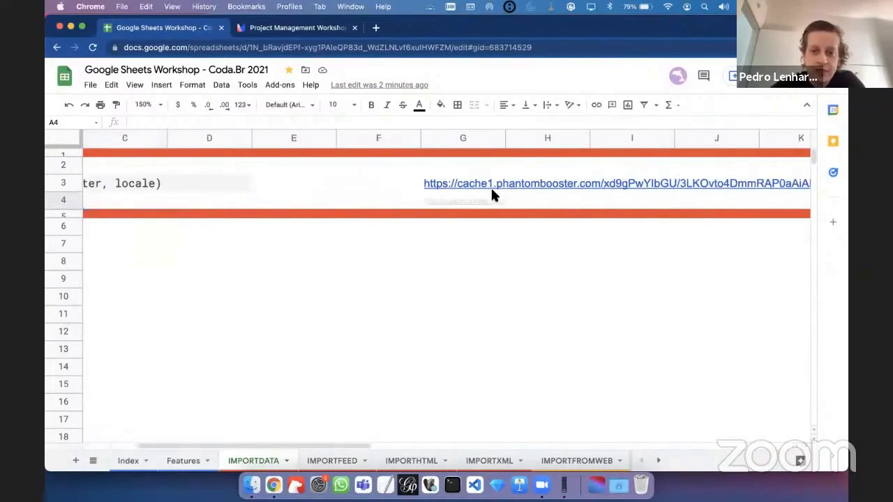
left_click(446, 187)
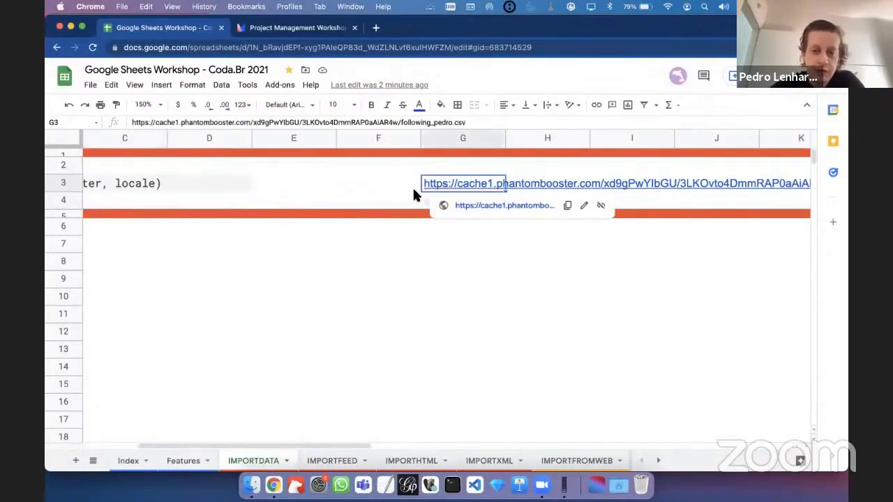
scroll(410, 186, "left", 2)
scroll(411, 186, "left", 2)
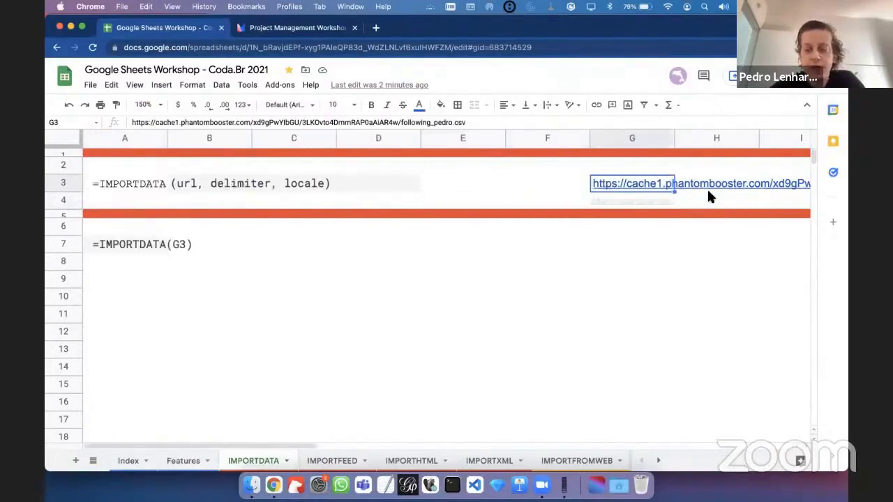
Look at File > Import's upload option, then close it without importing
mouse_move(697, 193)
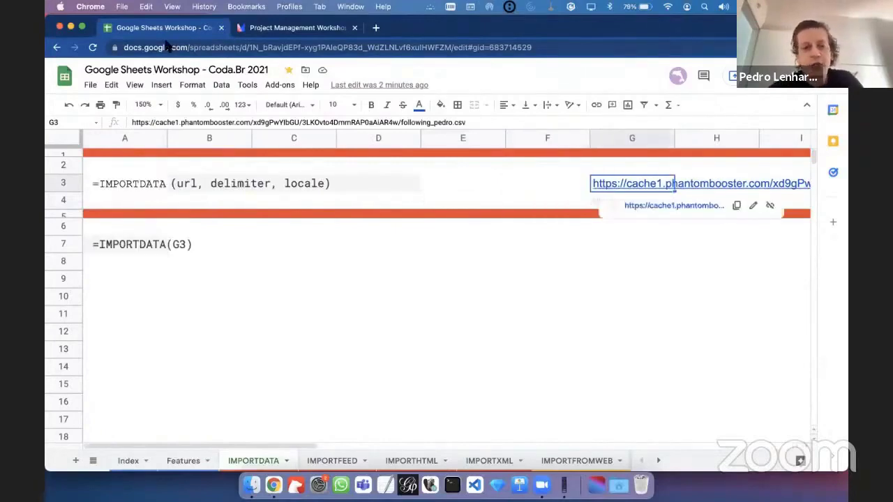
left_click(92, 85)
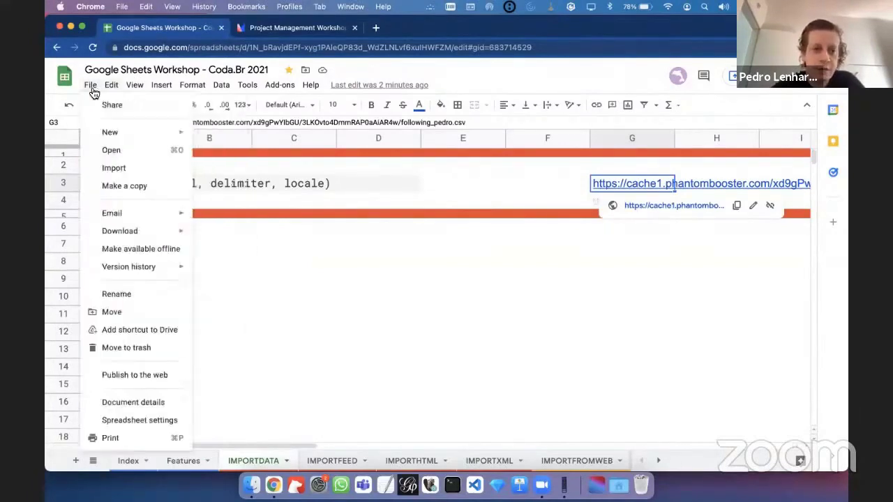
left_click(105, 168)
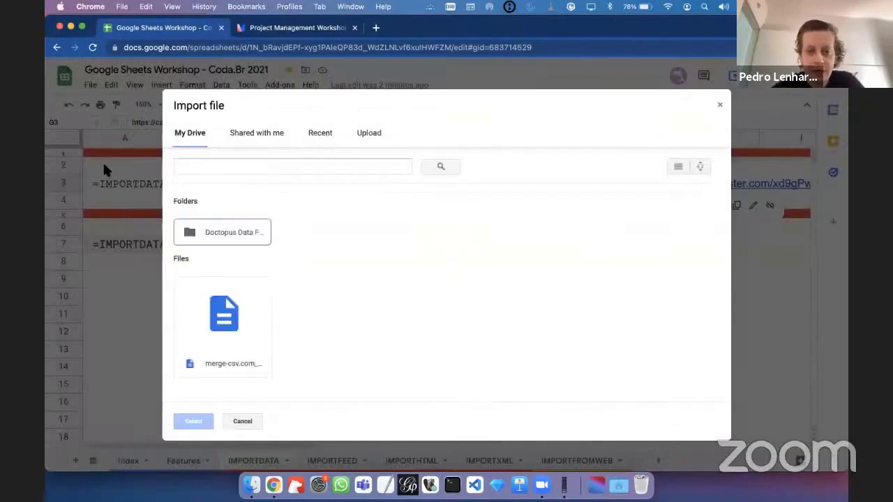
left_click(368, 133)
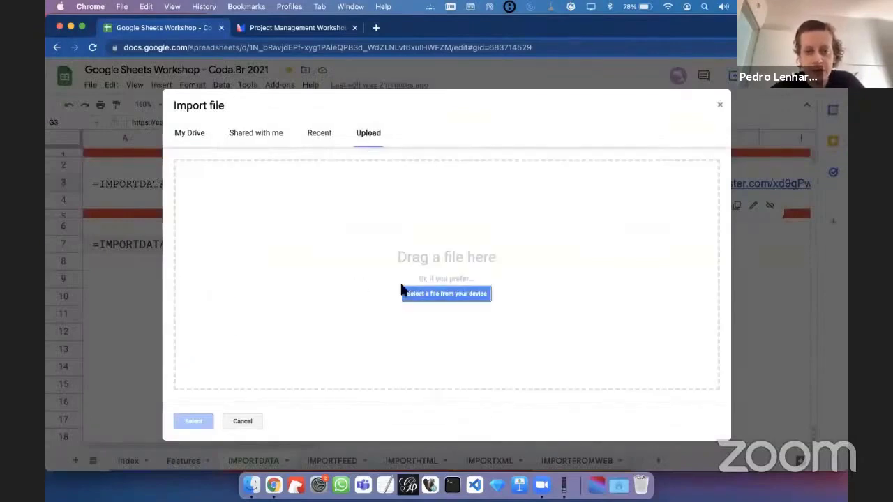
left_click(253, 421)
Revisit the CSV link in G3 and move the selection to A7
left_click(239, 317)
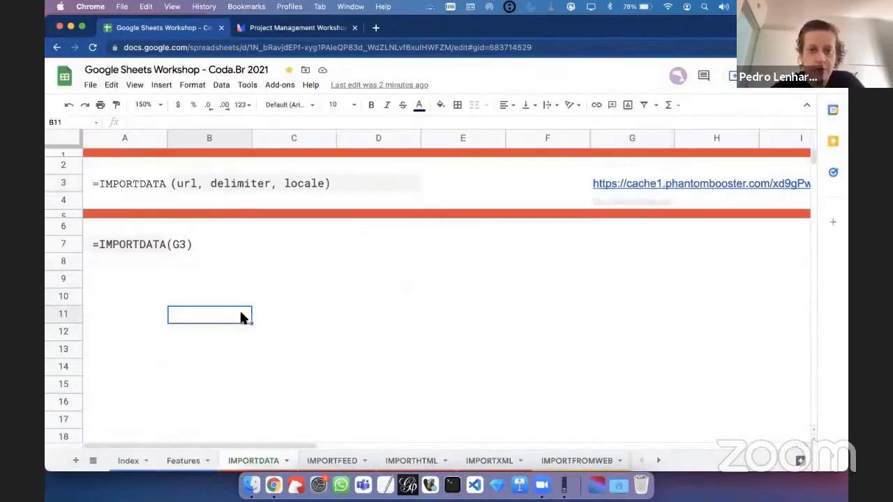
scroll(385, 249, "right", 3)
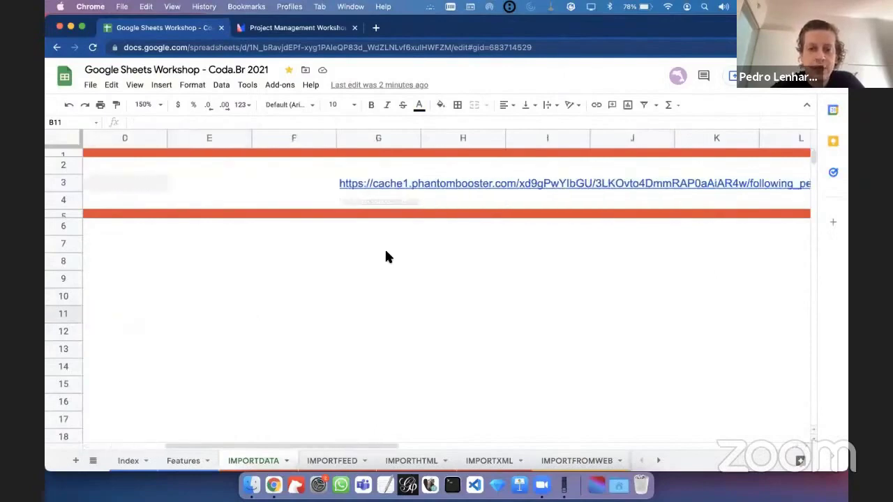
left_click(344, 184)
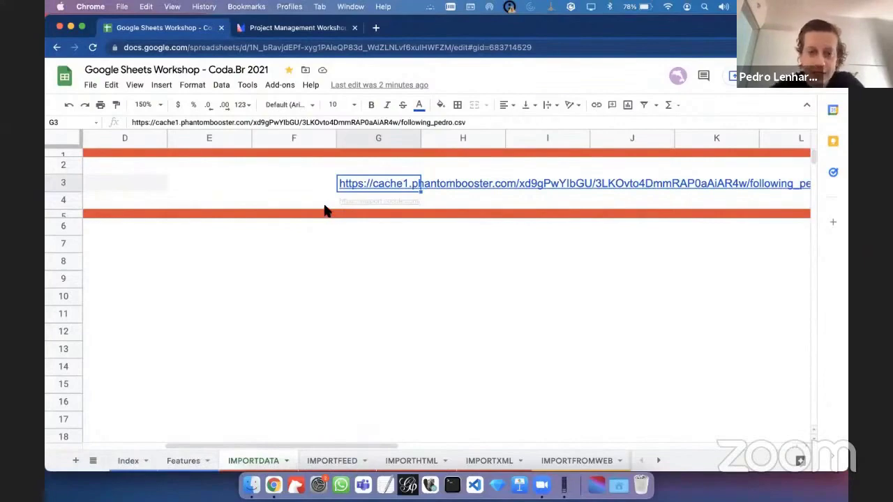
left_click(288, 266)
left_click(378, 184)
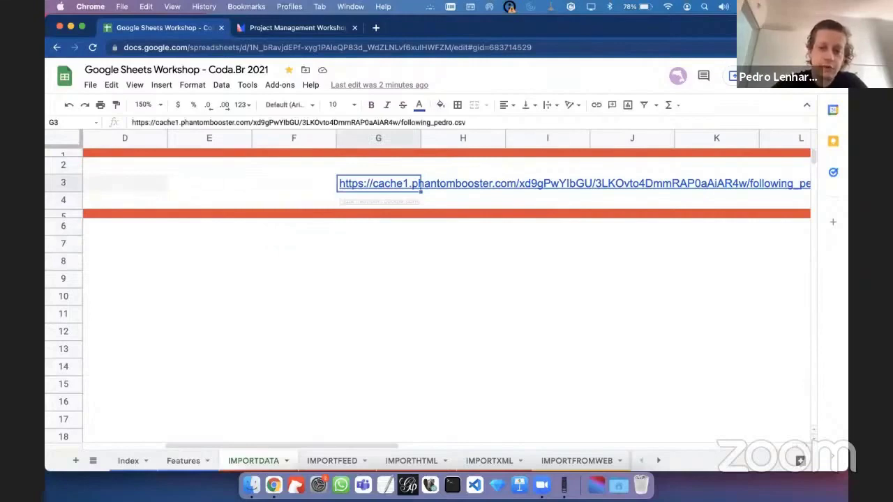
key("Left")
key("Left")
key("Left")
key("Left")
key("Down")
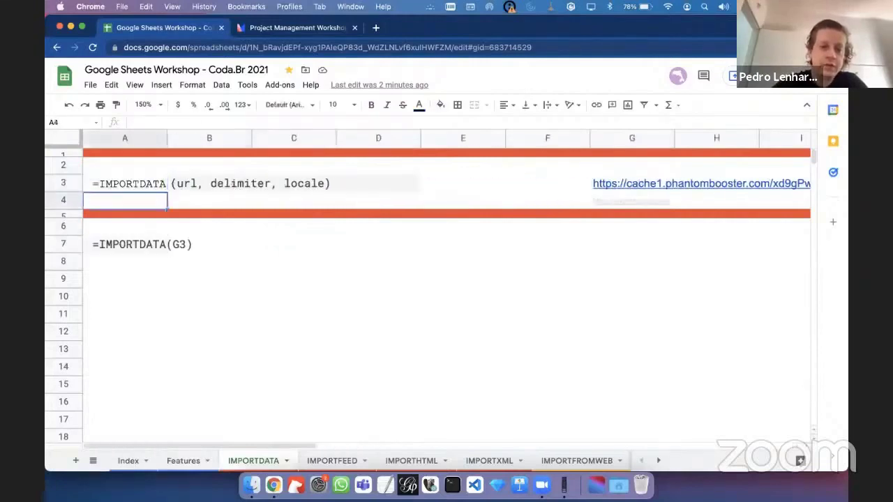
key("Down")
key("Down")
key("Down")
Rewrite A7 as =importdata(G3) to load the Instagram profile CSV
double_click(116, 245)
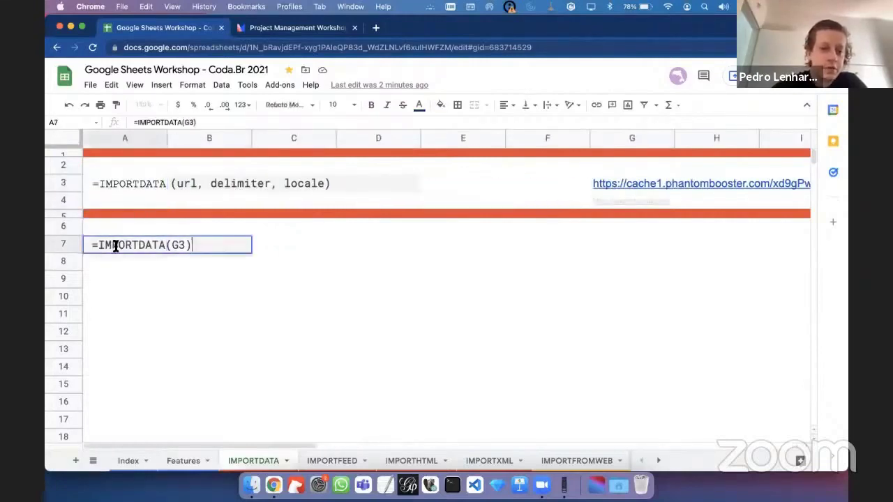
left_click(92, 246)
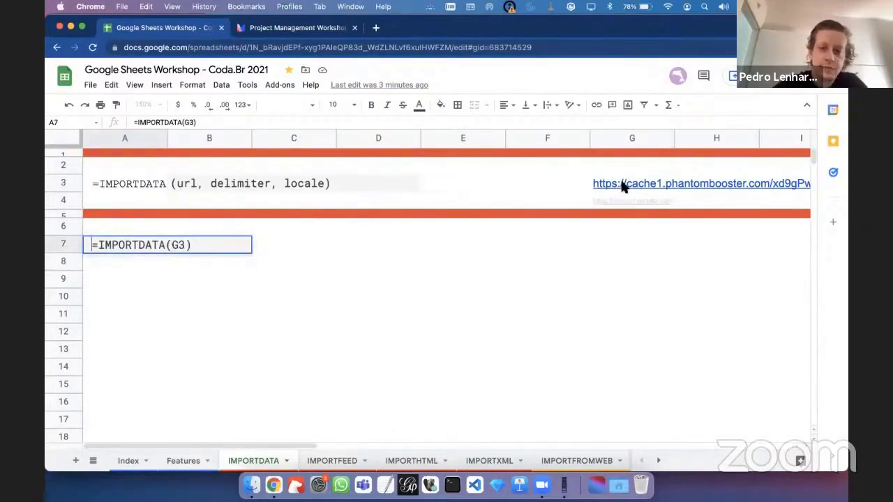
key("super+a")
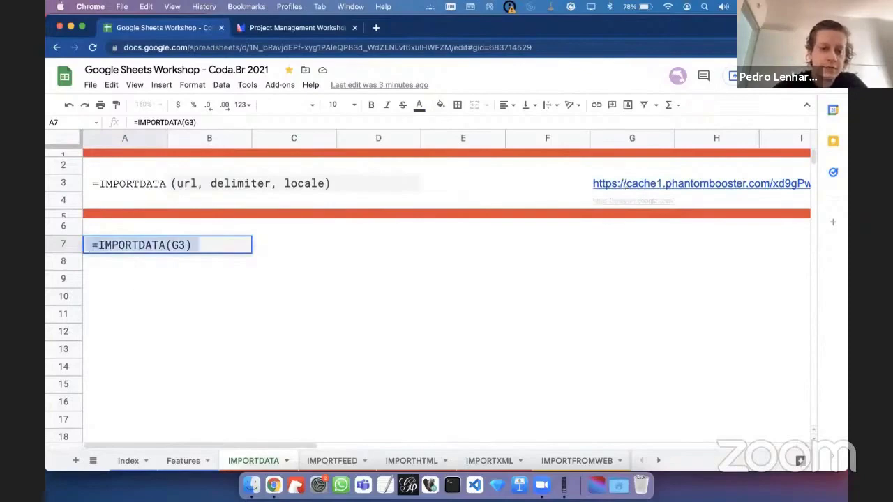
type("=importda")
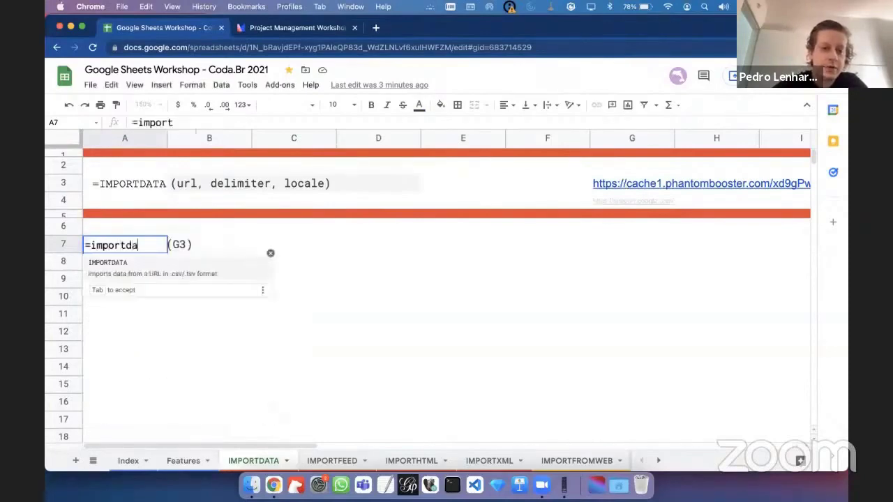
type("ta(")
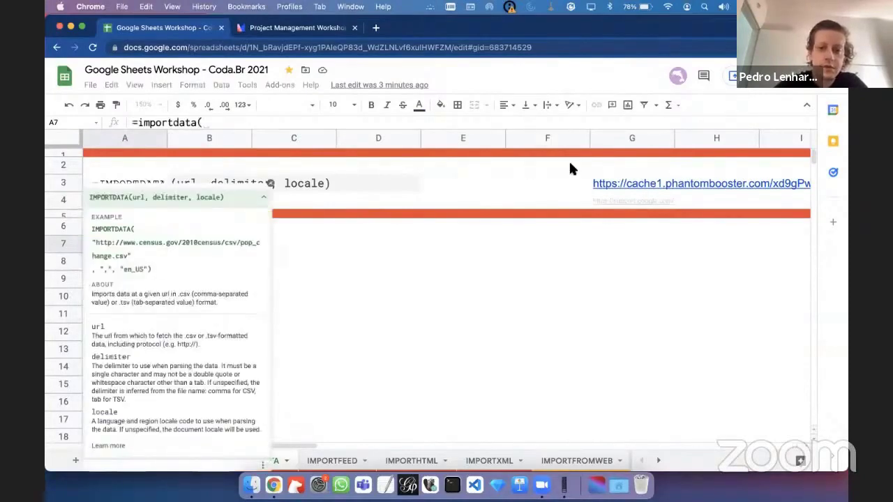
left_click(610, 187)
type(")")
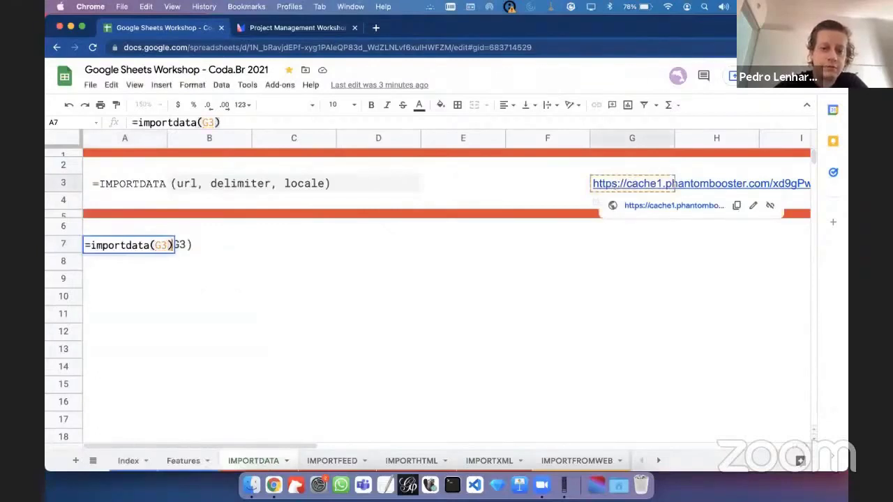
key("Return")
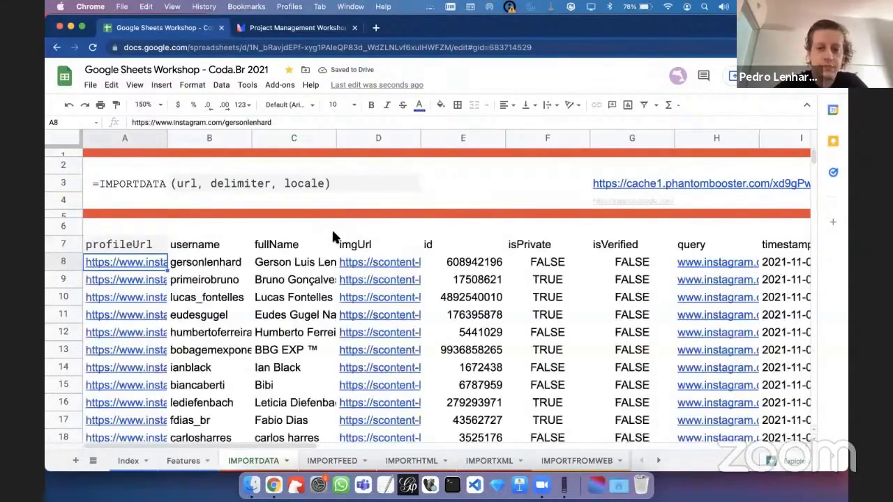
scroll(325, 279, "down", 3)
scroll(325, 279, "up", 2)
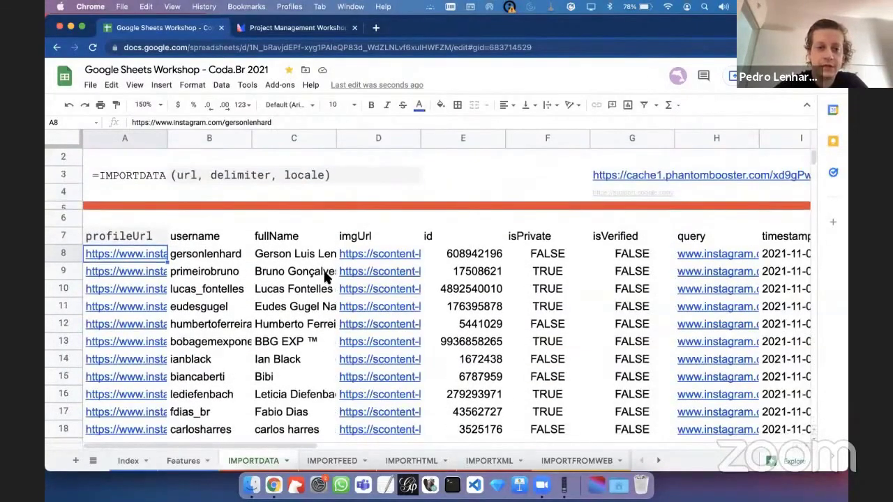
scroll(325, 278, "right", 2)
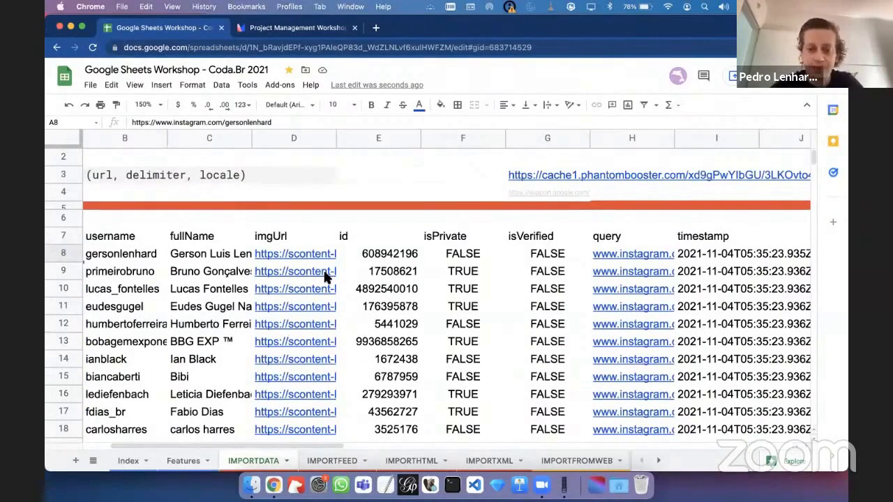
scroll(325, 277, "right", 3)
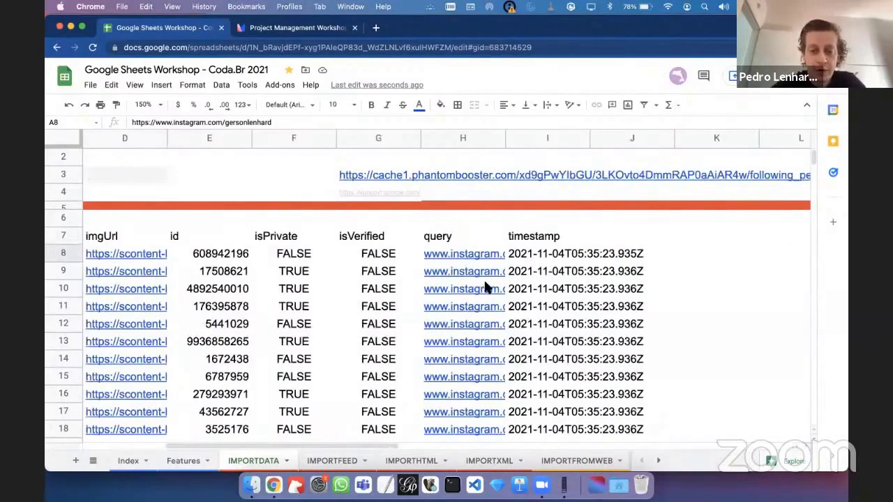
left_click(638, 279)
key("Left")
key("Left")
key("Up")
key("Right")
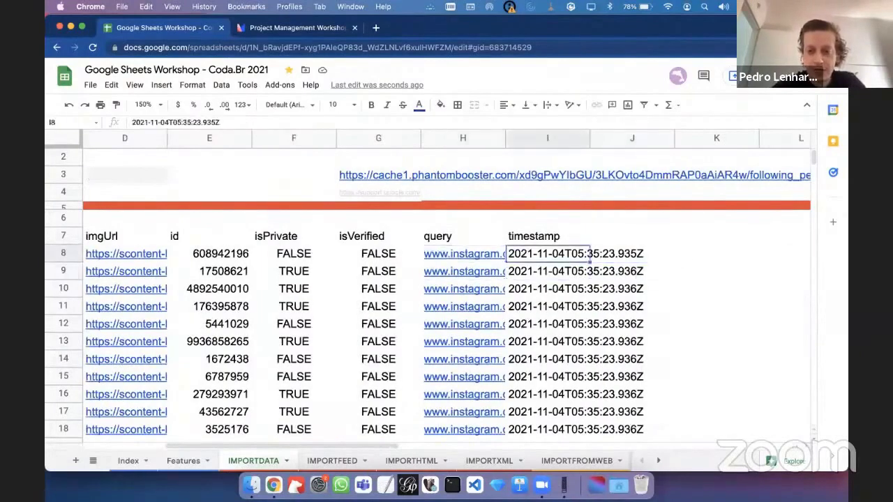
key("Up")
left_click(545, 255)
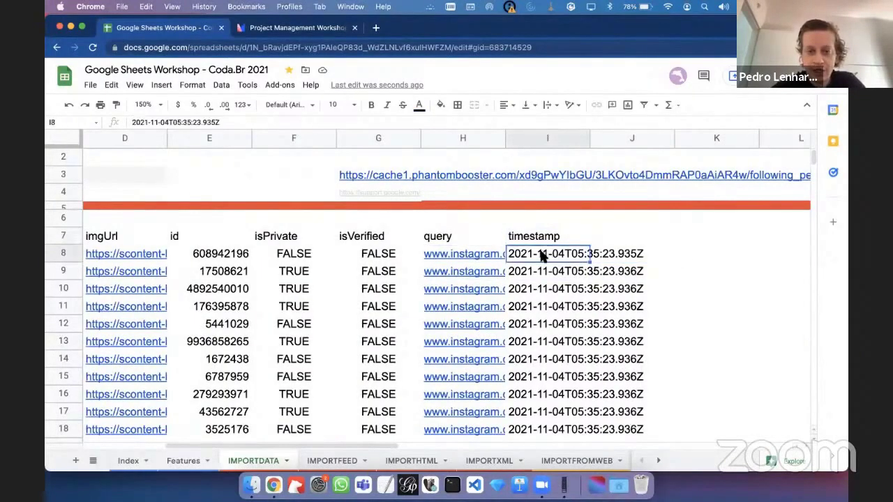
double_click(543, 256)
key("BackSpace")
key("BackSpace")
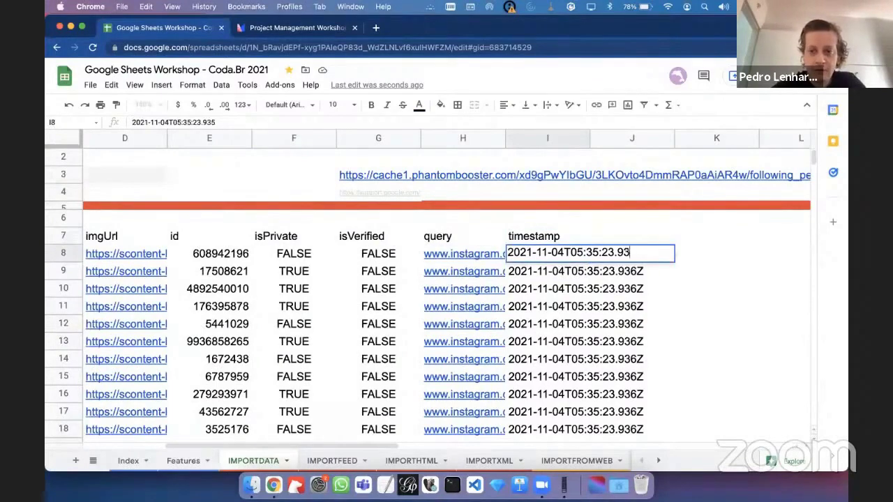
key("BackSpace")
key("BackSpace")
key("Return")
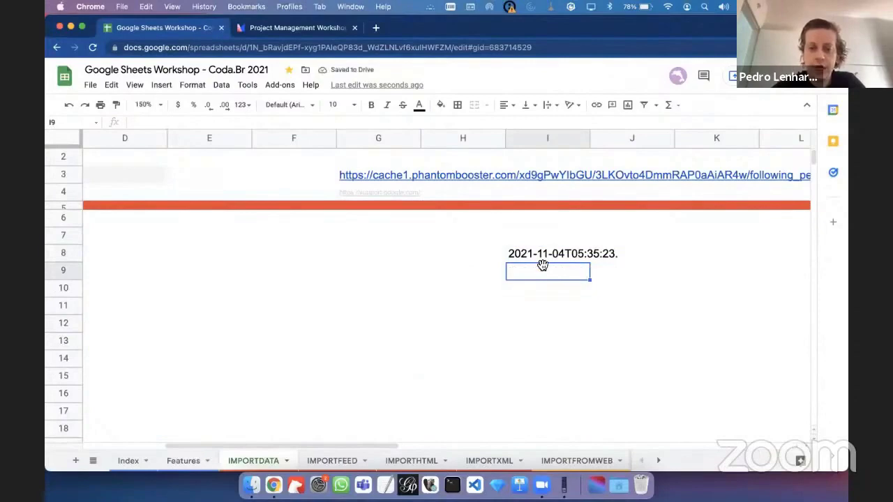
left_click(479, 291)
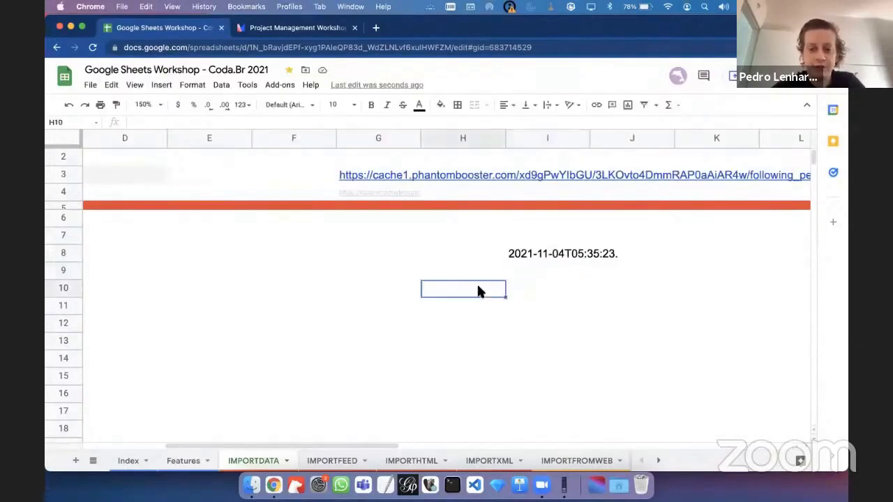
key("ctrl+z")
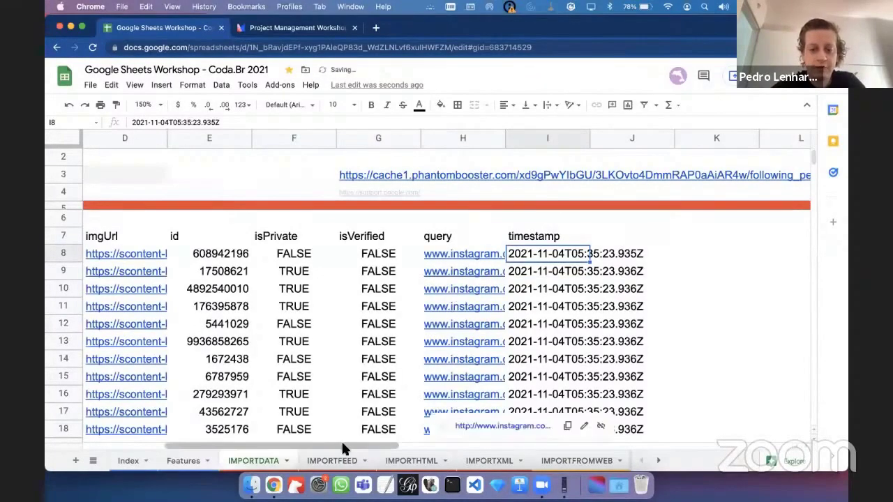
Select the table from header A7 across all columns to row 2974, then add a blank sheet
left_click_drag(297, 445, 170, 441)
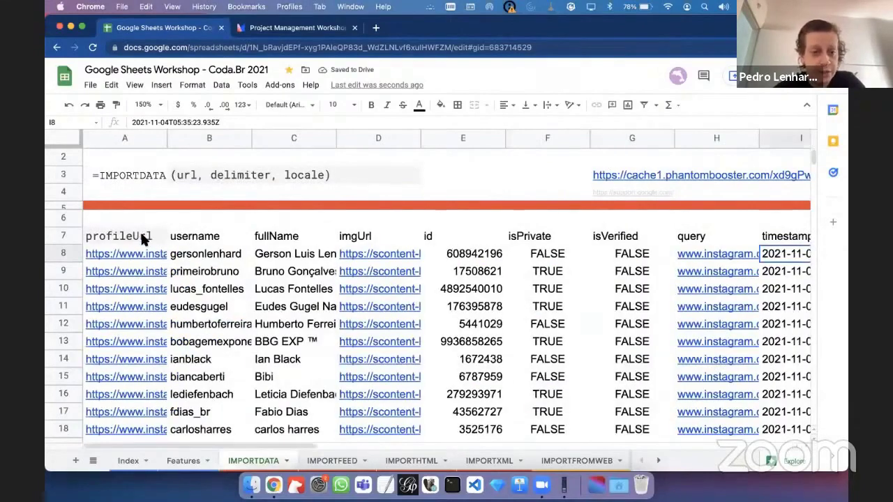
left_click(141, 237)
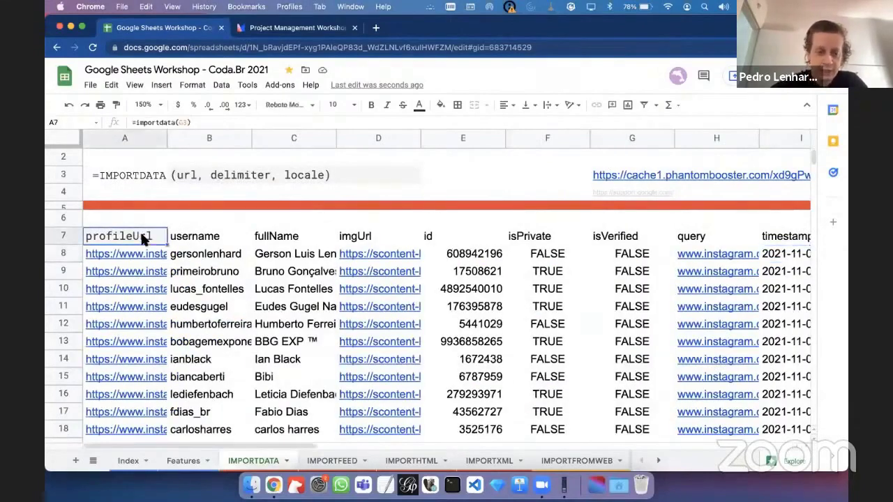
key("ctrl+shift+Right")
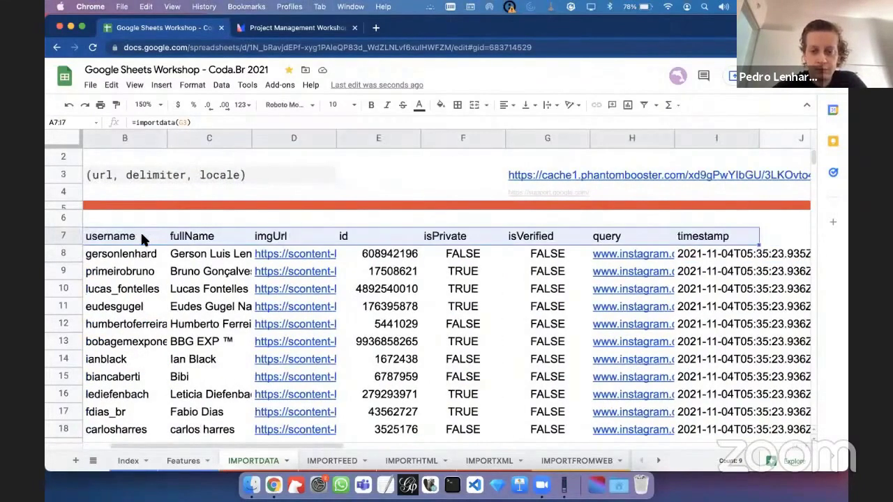
key("ctrl+shift+Down")
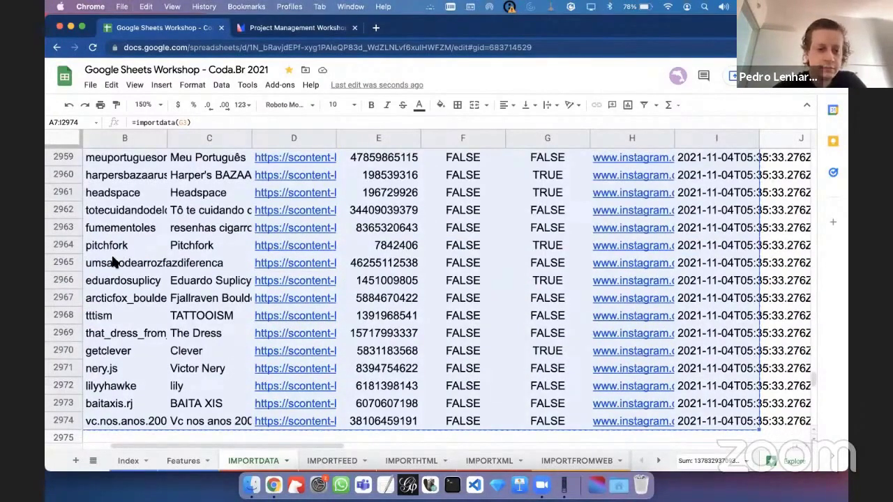
left_click(79, 461)
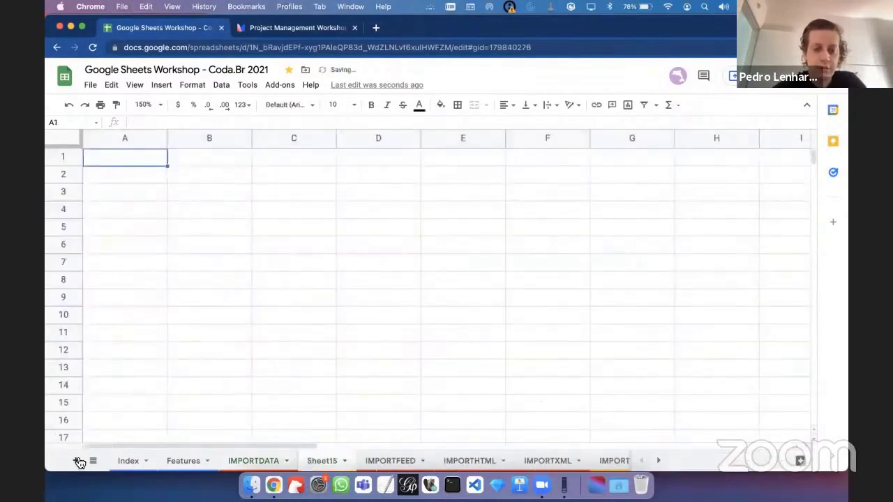
Paste the copied profile table into Sheet15 using Paste values only
key("super")
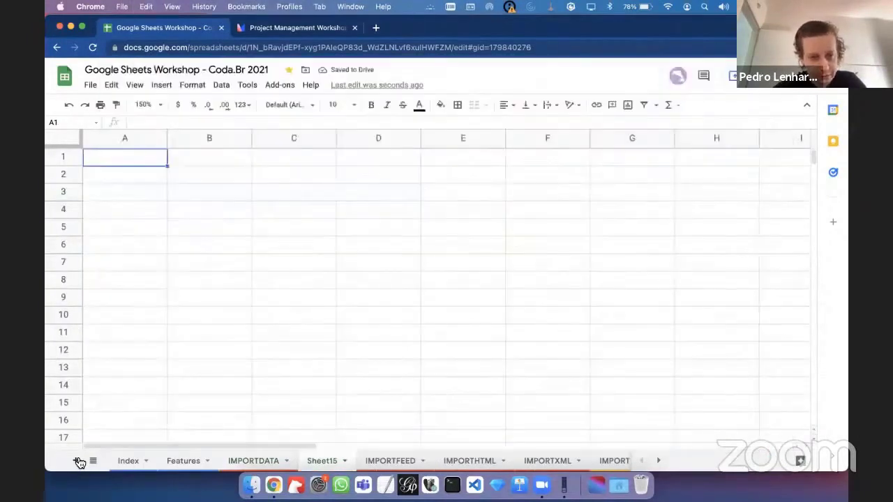
key("super+v")
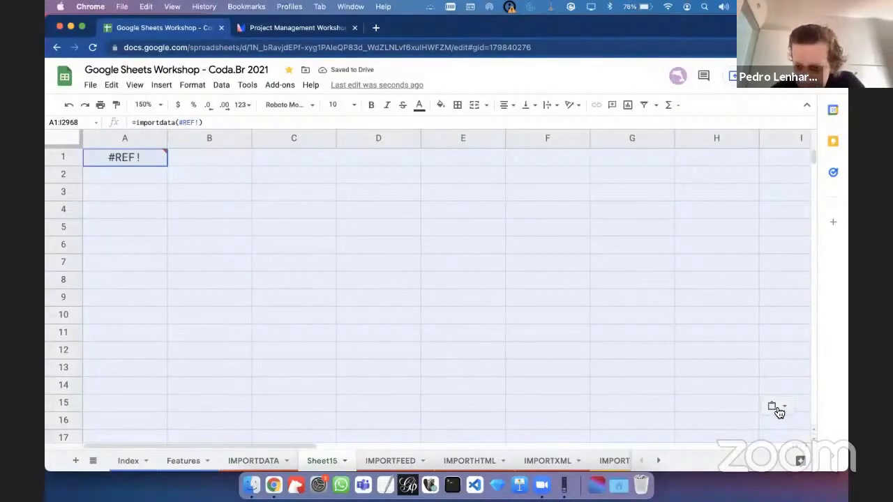
left_click(777, 409)
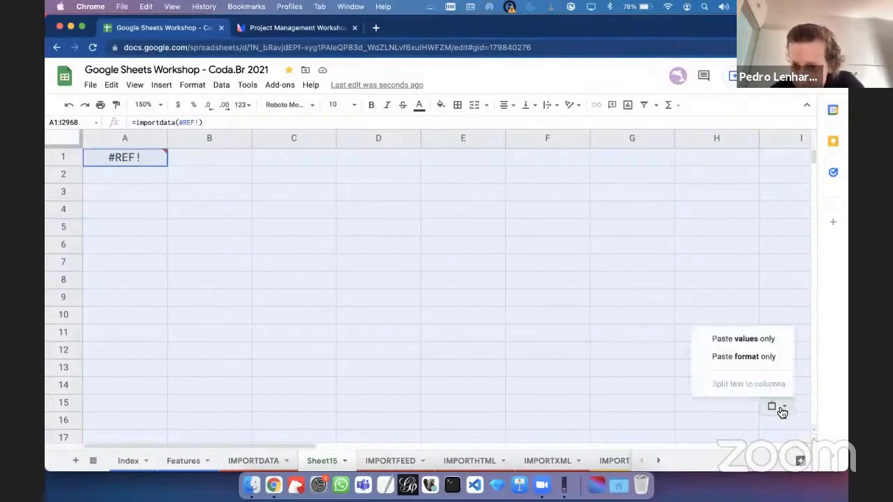
left_click(765, 340)
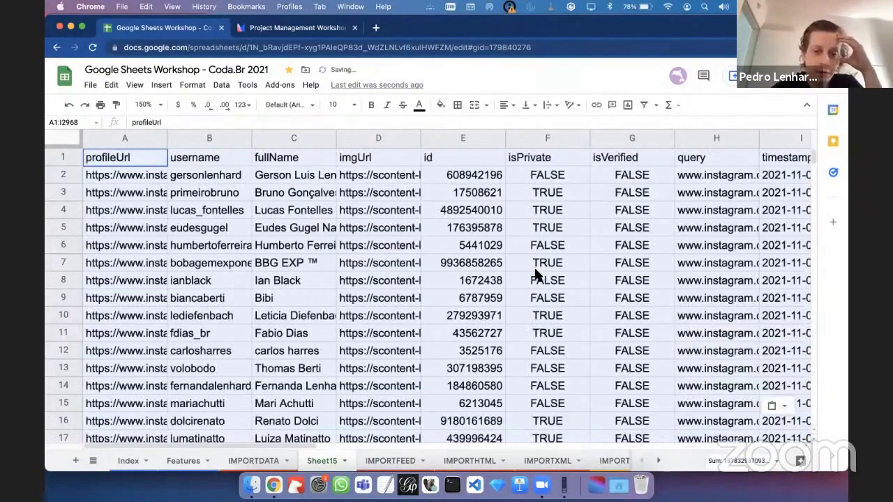
Shorten the full name in C2 by removing its last word
left_click(325, 179)
double_click(326, 179)
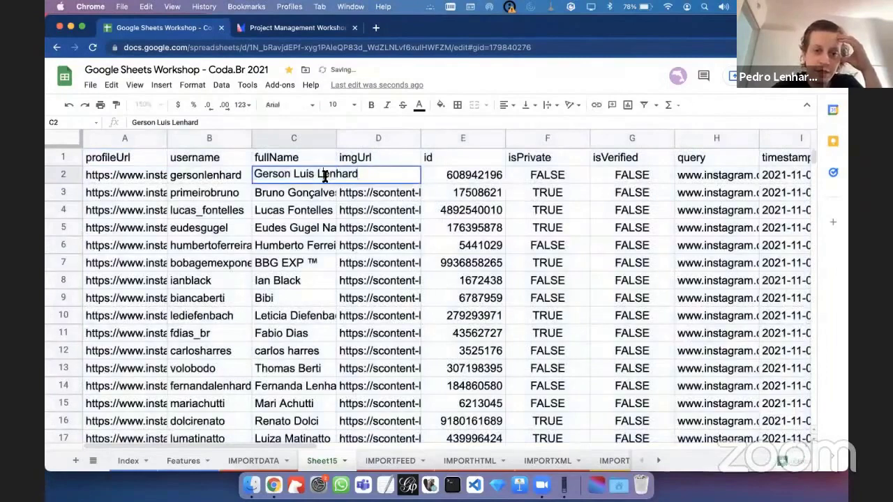
double_click(324, 176)
key("Return")
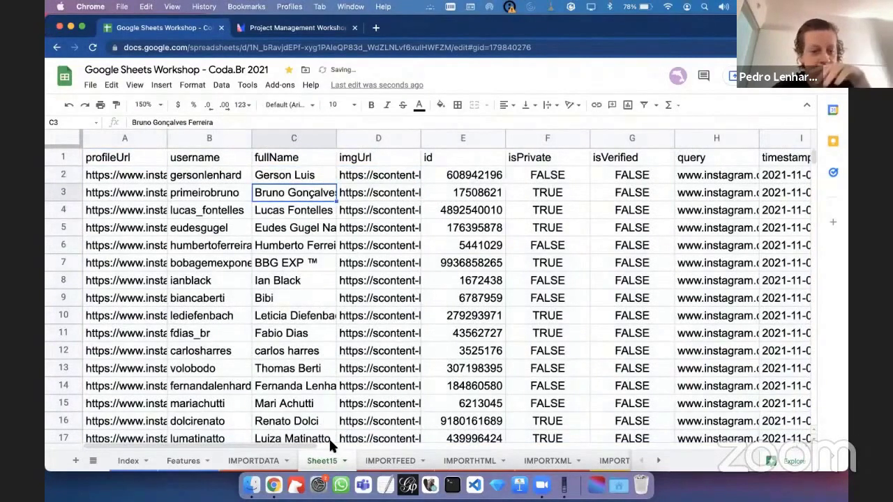
Delete the Sheet15 tab and confirm
left_click(344, 460)
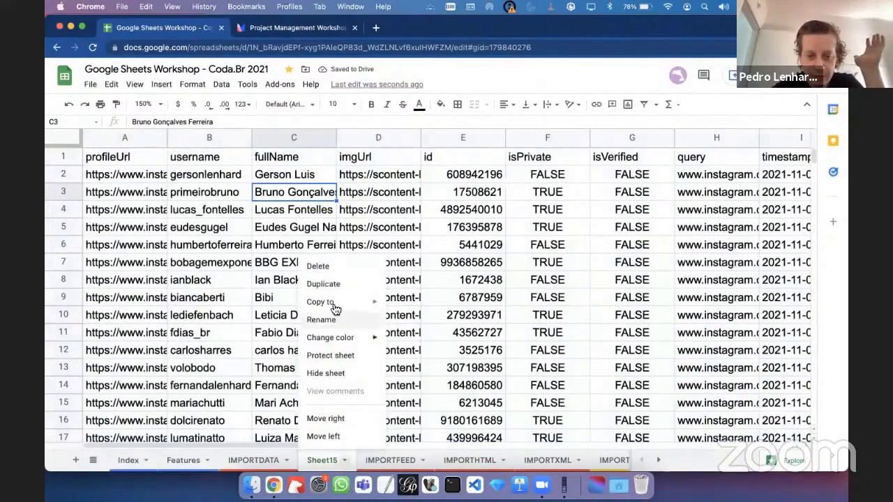
left_click(339, 267)
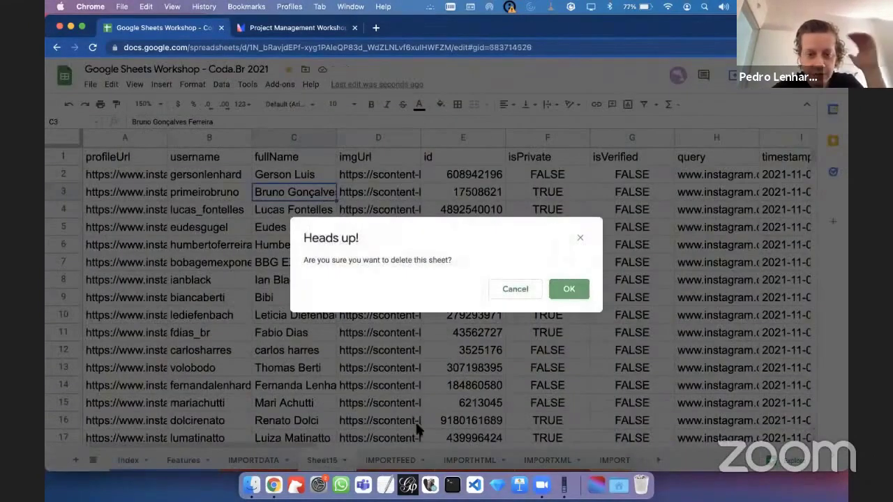
left_click(569, 289)
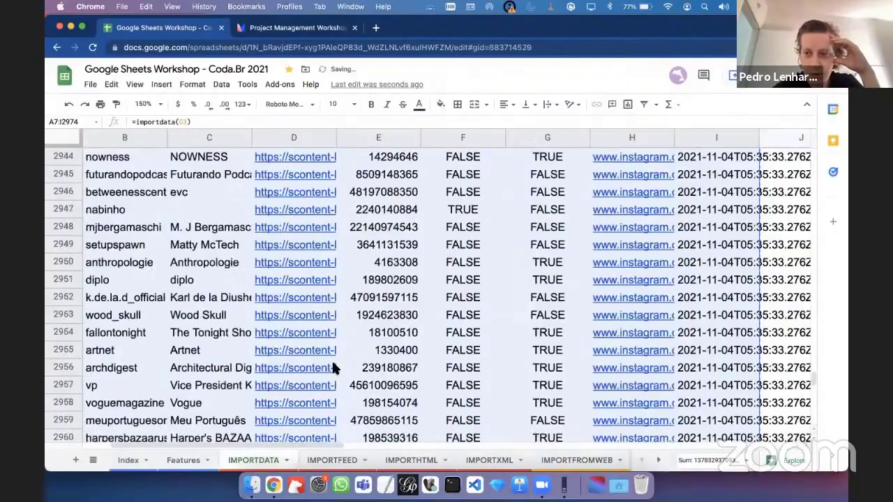